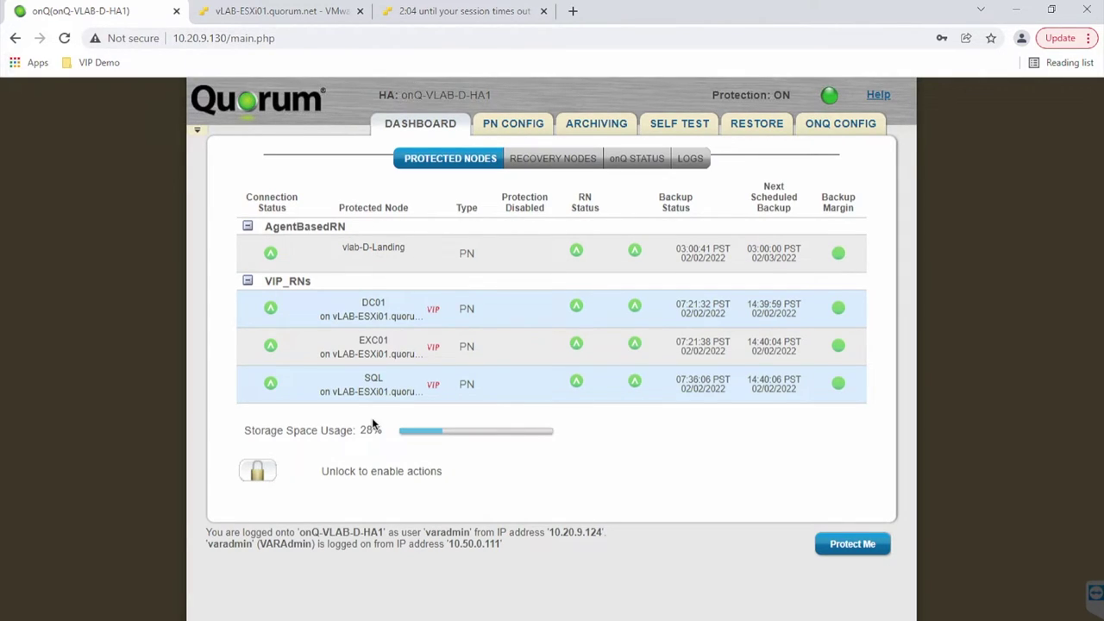
Step: Show the Recovery Nodes list with DC01, EXC01 and SQL all powered off
click(543, 163)
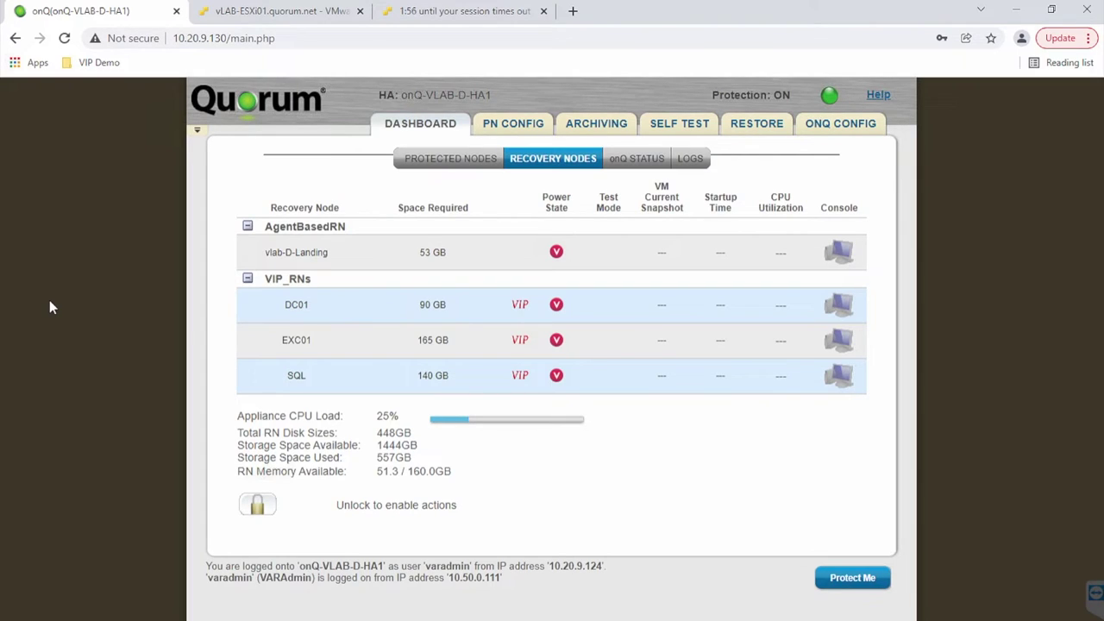
Step: Check DC01's self-test results, then unlock the recovery node actions
click(371, 311)
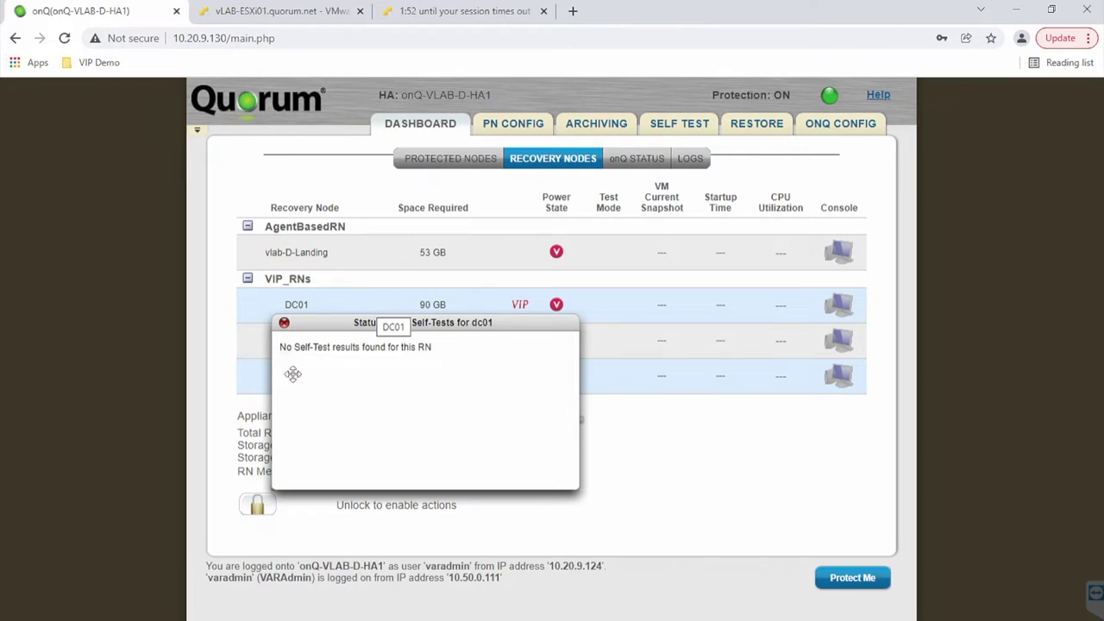
click(256, 507)
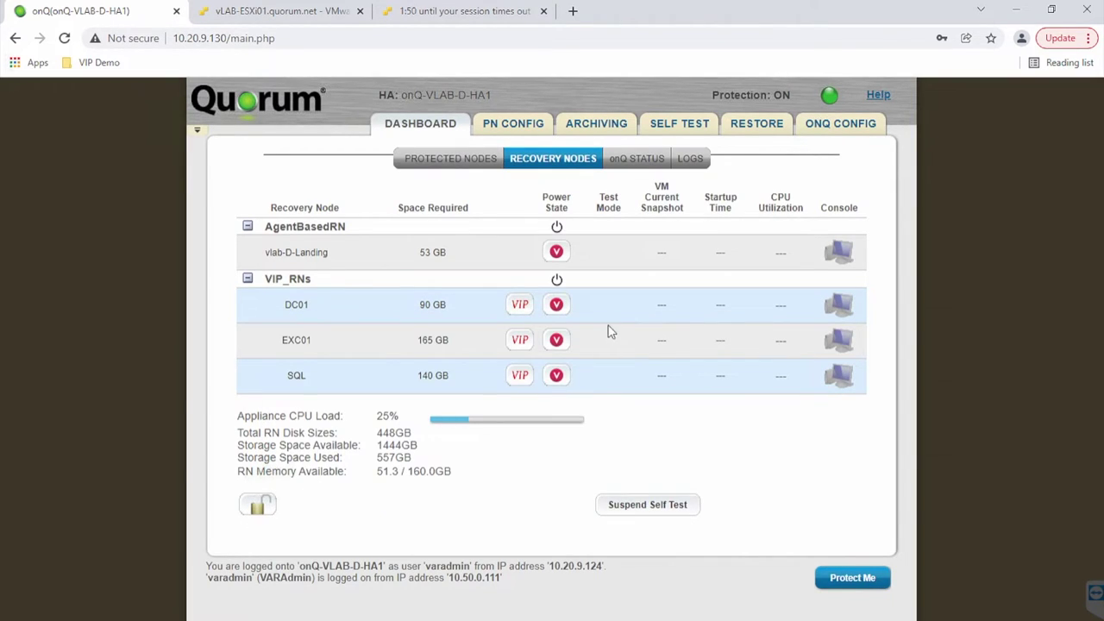
Step: Power on the SQL recovery node in the test network and check vLAB-ESXi01's VM list
click(558, 377)
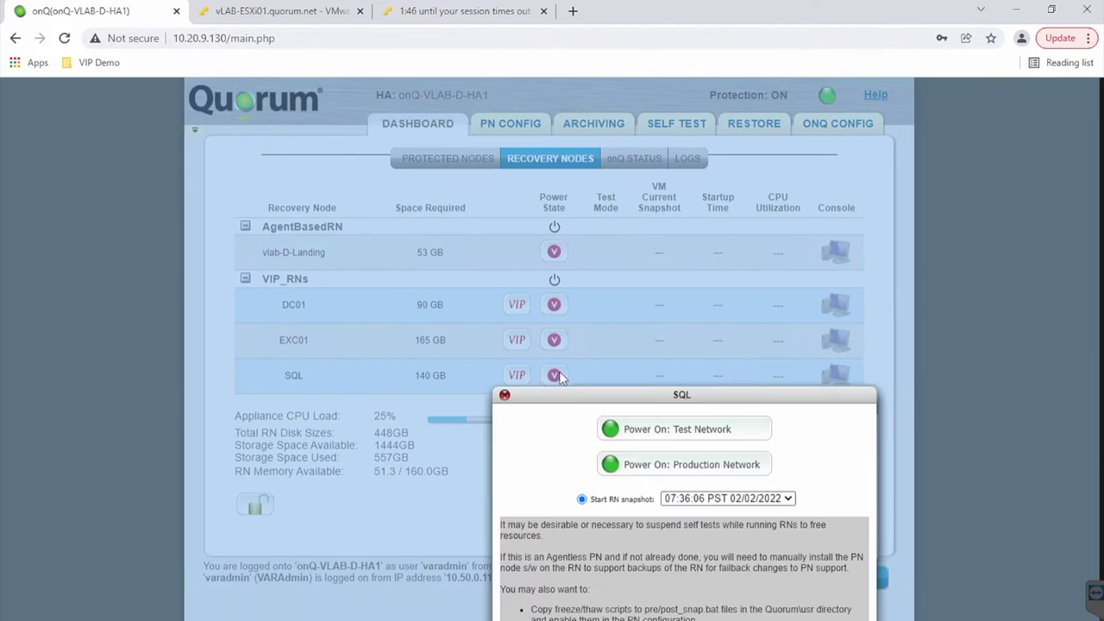
click(649, 431)
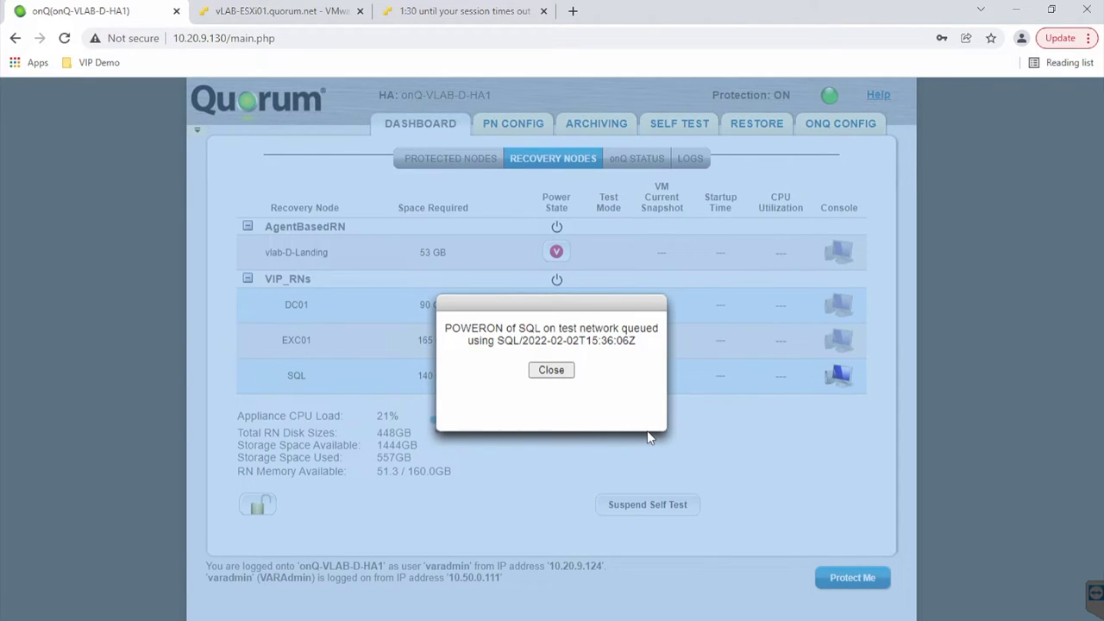
click(553, 371)
click(557, 375)
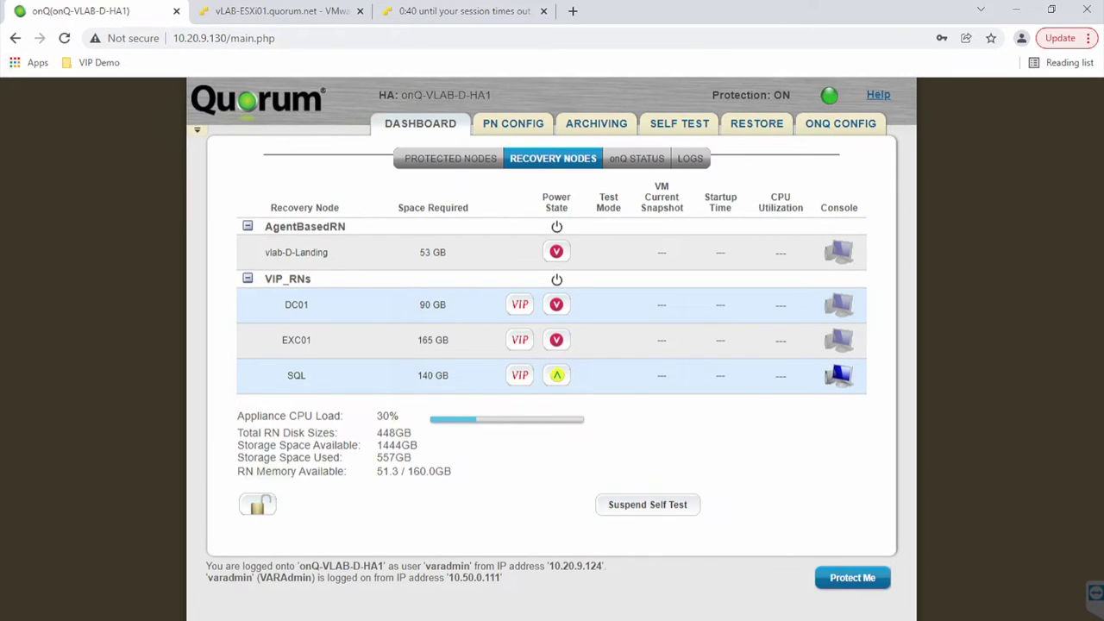
click(240, 13)
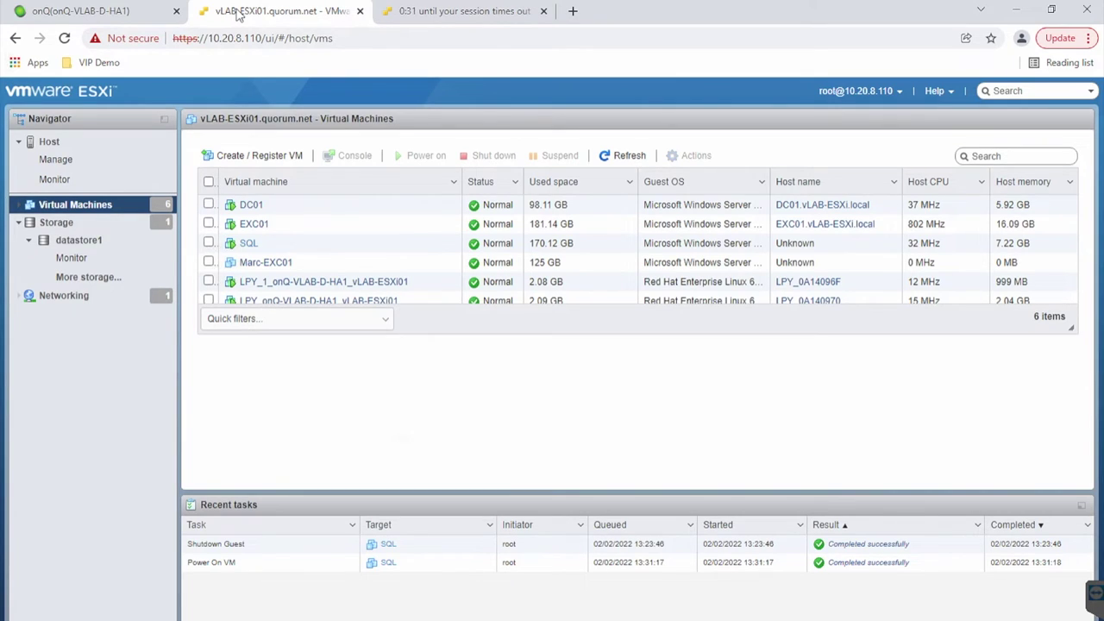
Step: Shut down the original SQL virtual machine on vLAB-ESXi01
click(249, 244)
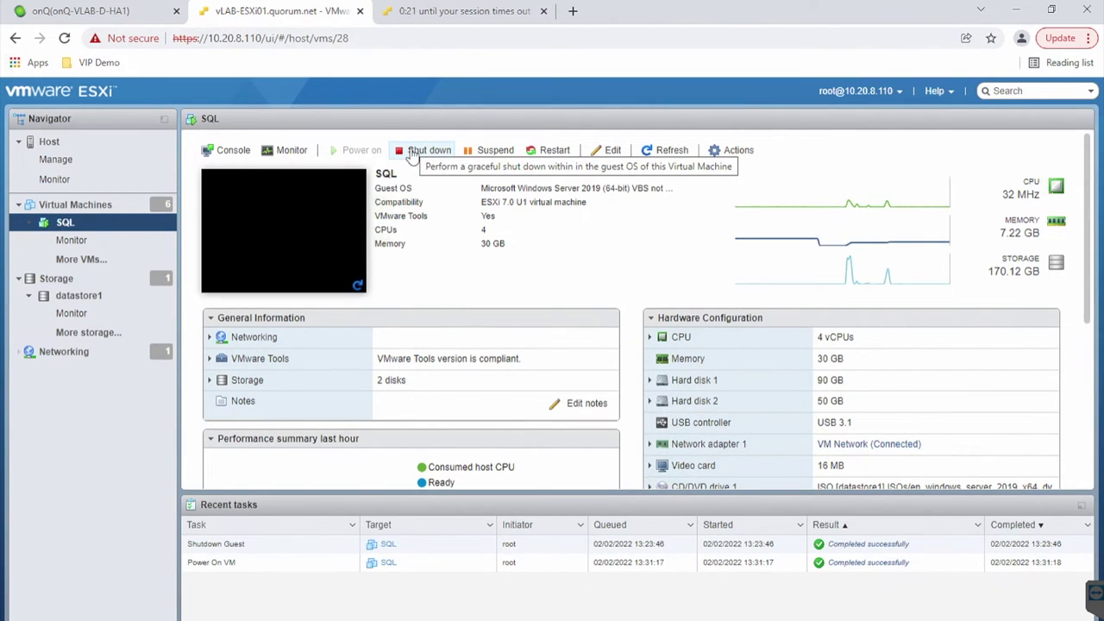
click(415, 152)
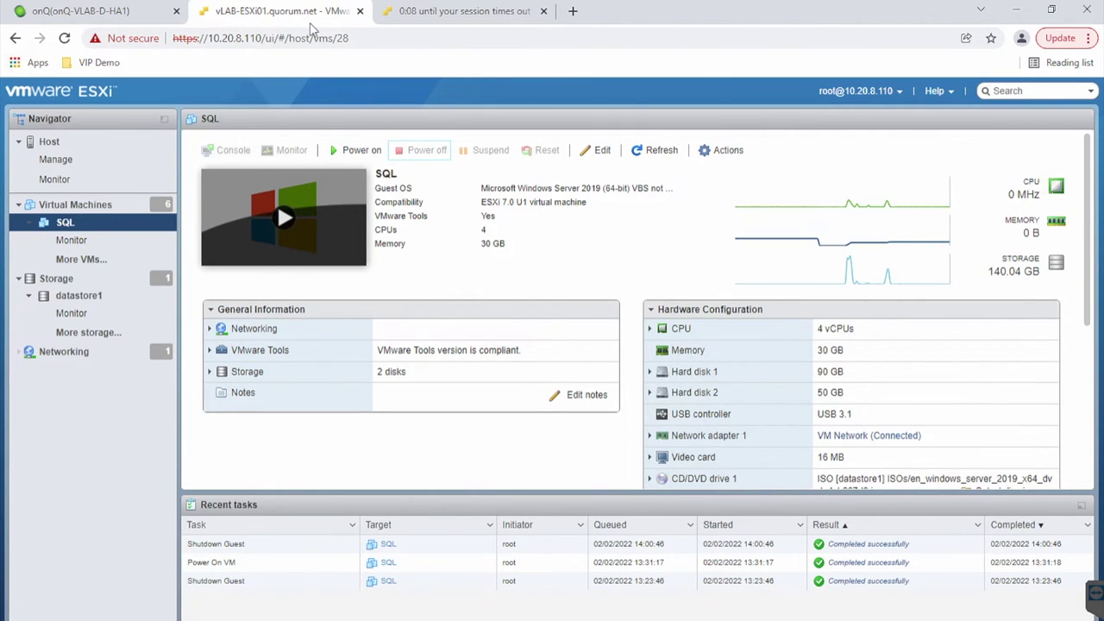
click(120, 19)
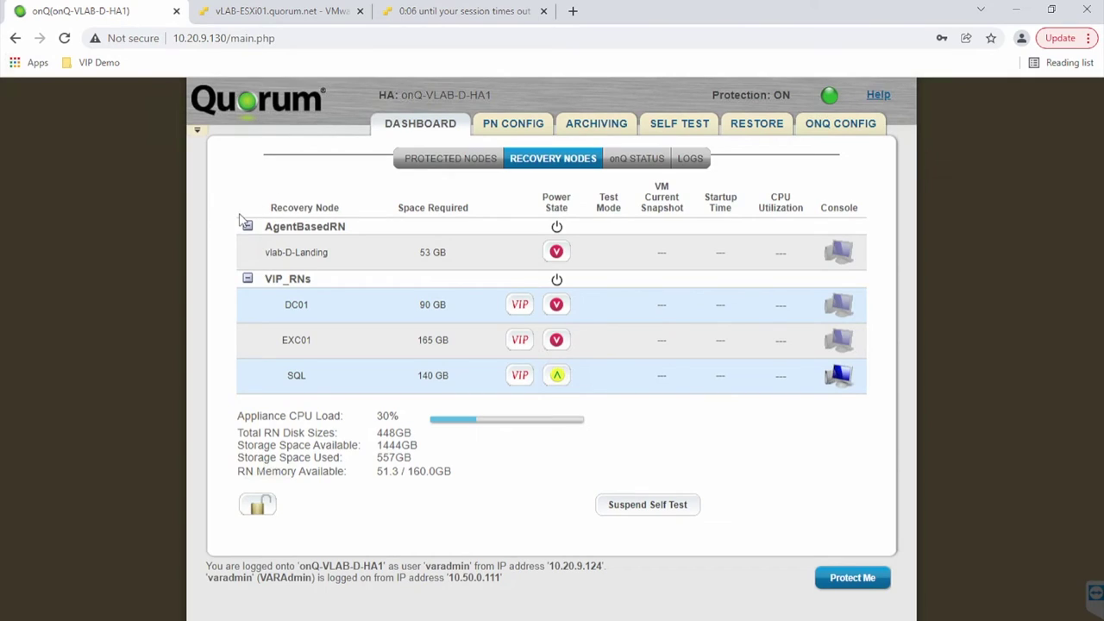
Step: Return to the Recovery Nodes list and unlock its actions
click(424, 162)
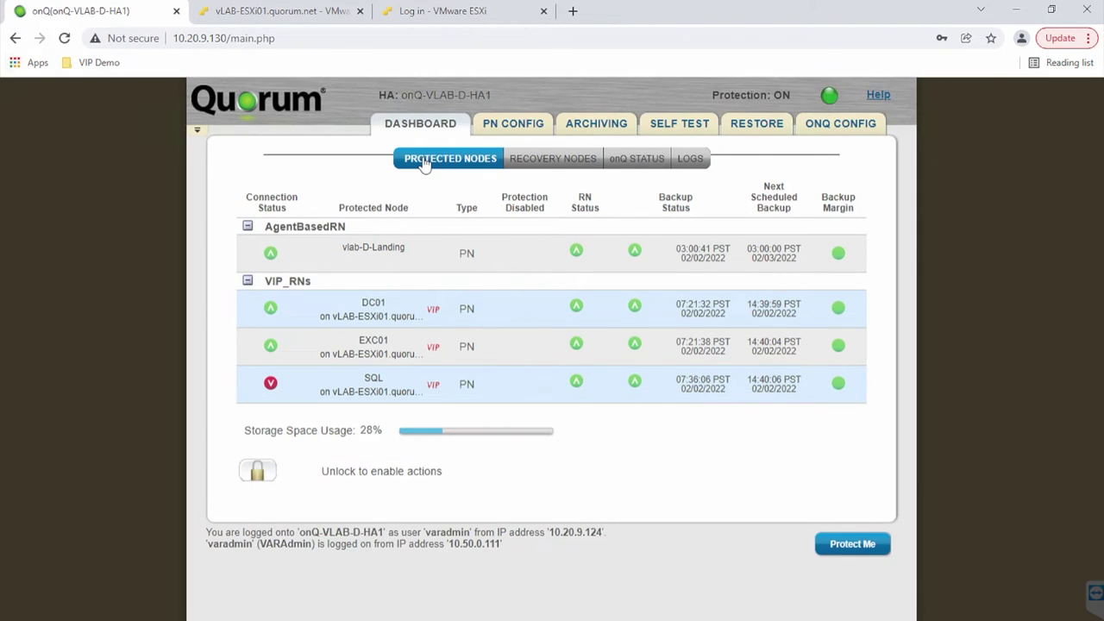
click(533, 160)
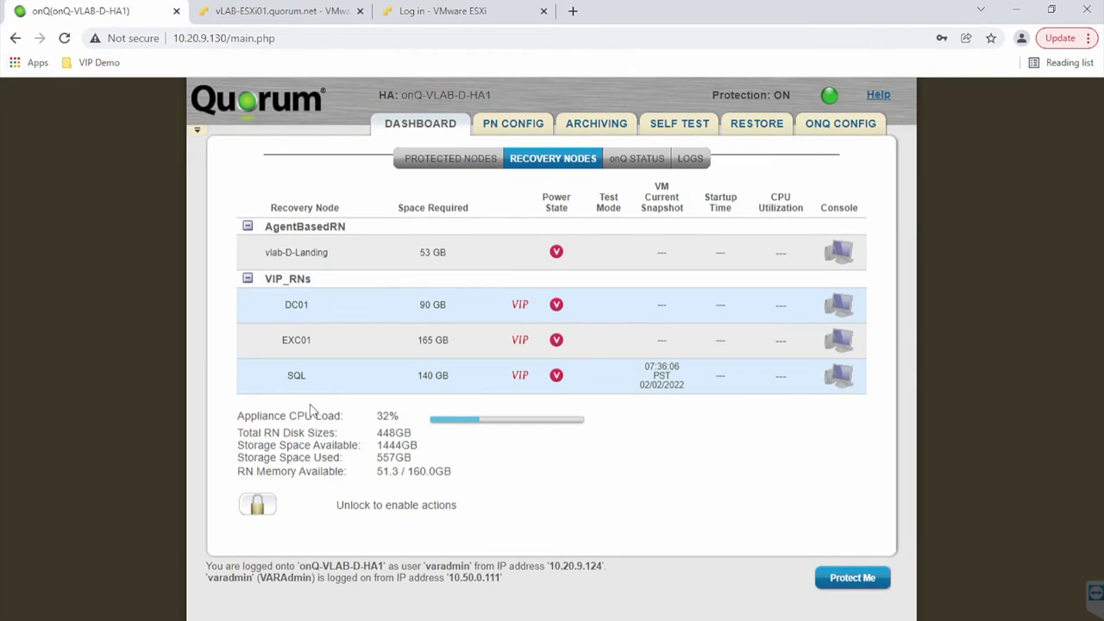
click(256, 507)
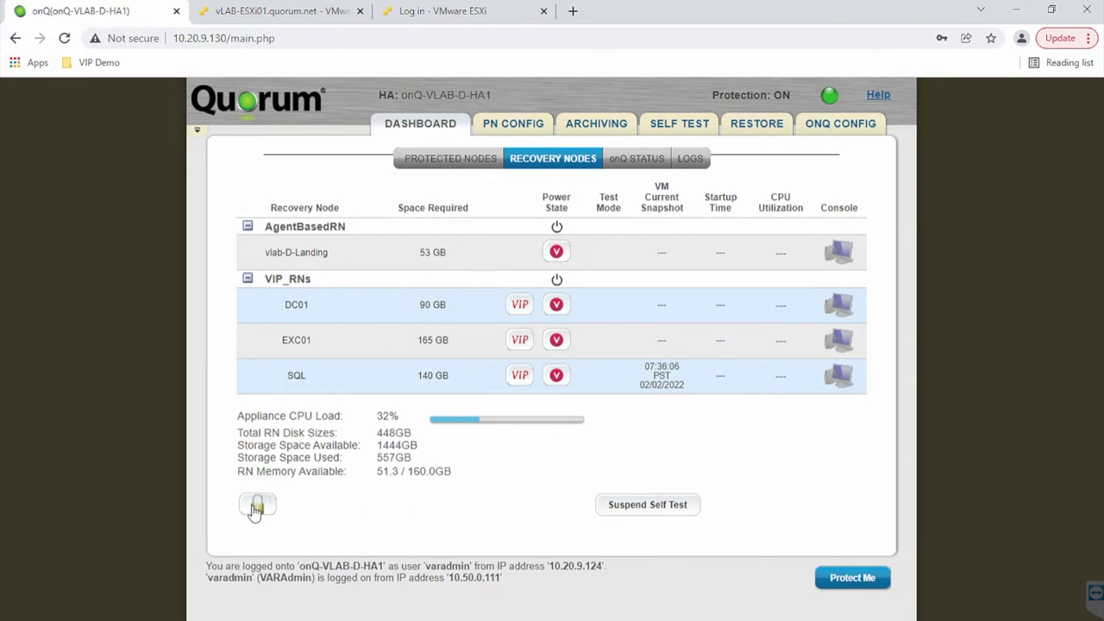
Step: Export the SQL snapshot via VIP to vLAB-ESXi02.quorum.net using the root account and its password
click(517, 375)
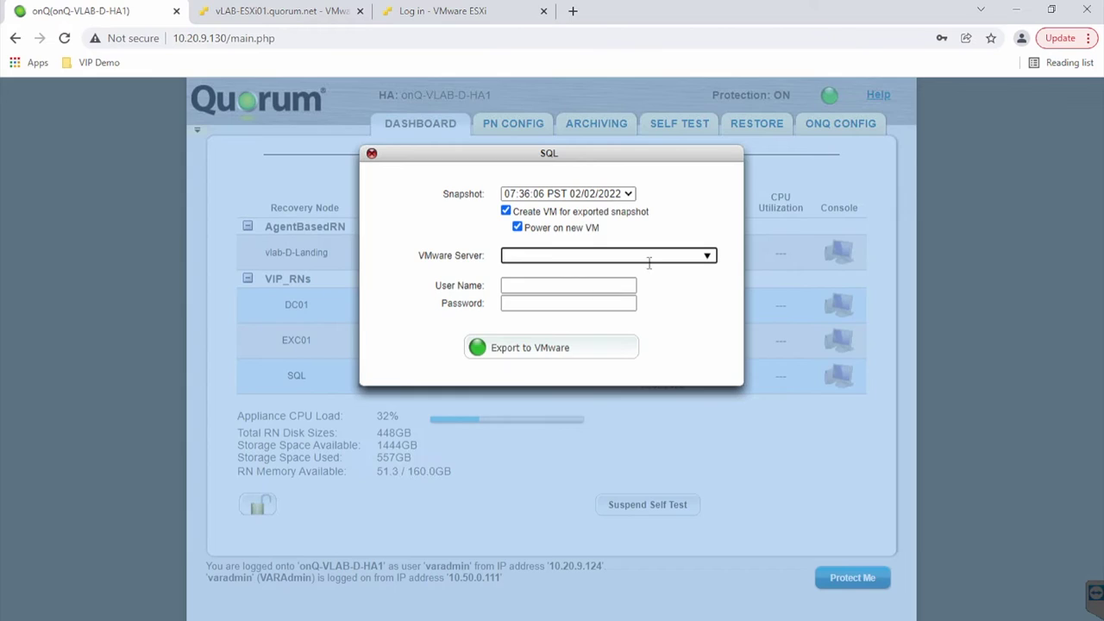
click(707, 256)
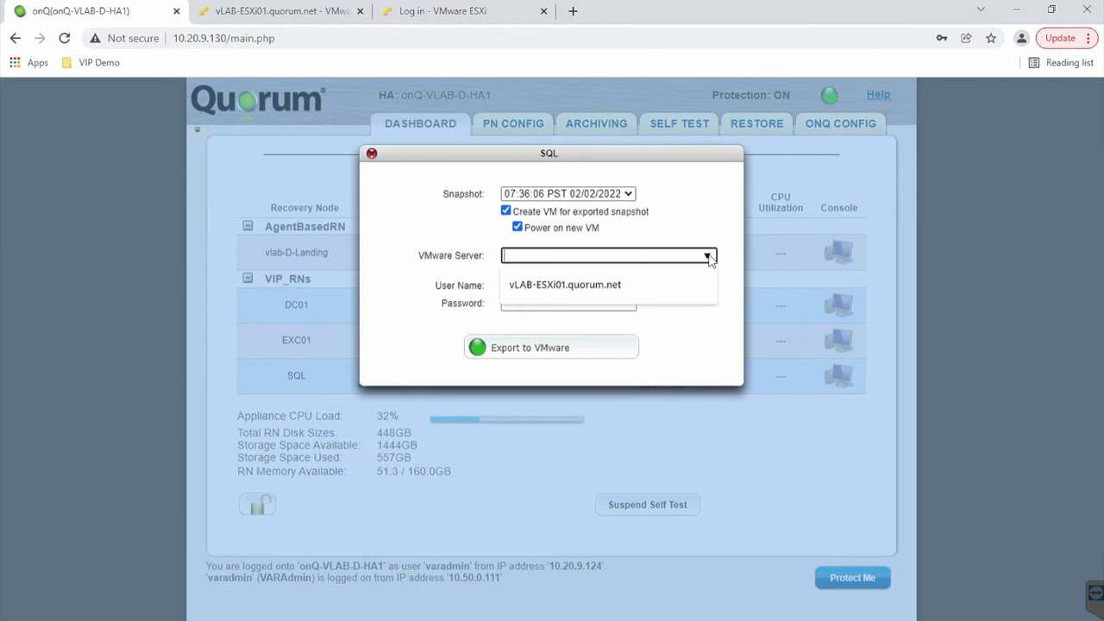
click(530, 286)
click(569, 257)
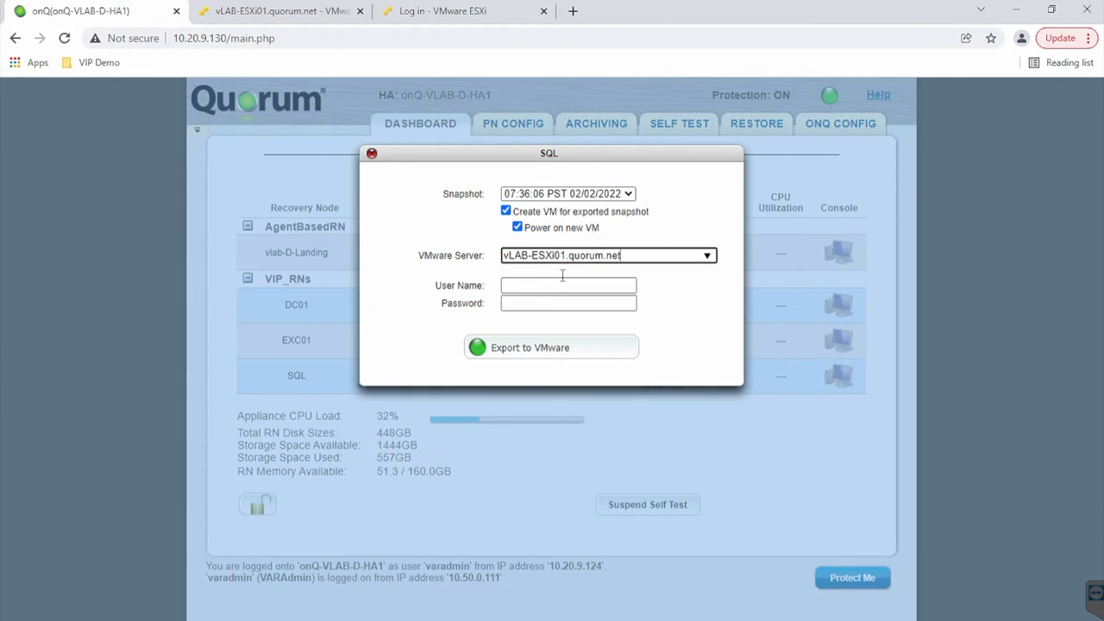
key(BackSpace)
text(2)
click(532, 287)
text(root)
key(Tab)
text(********)
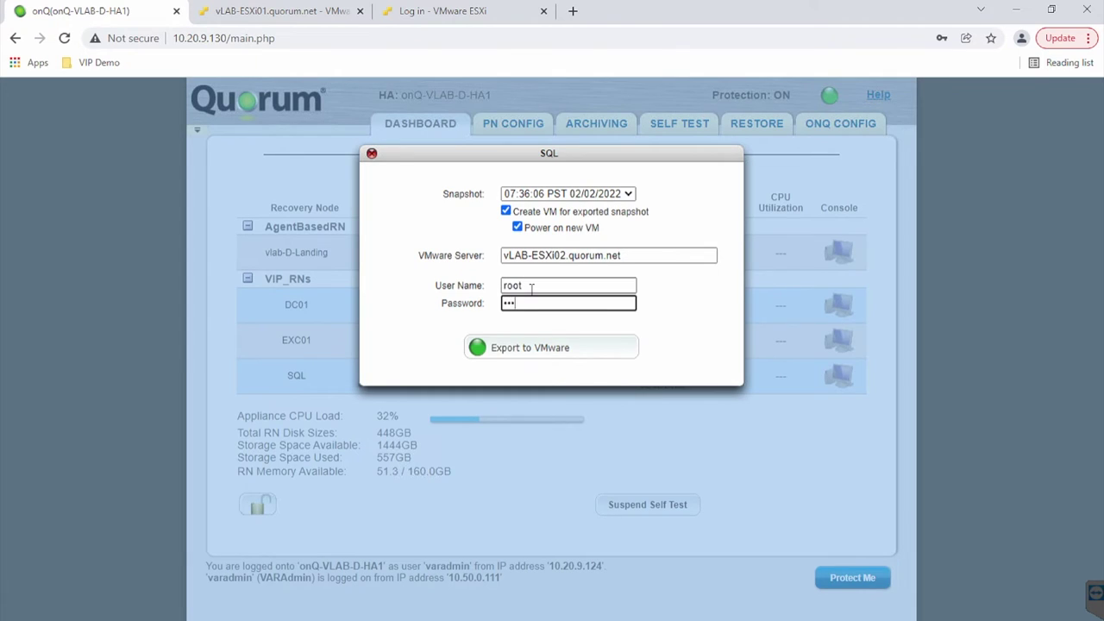
click(535, 347)
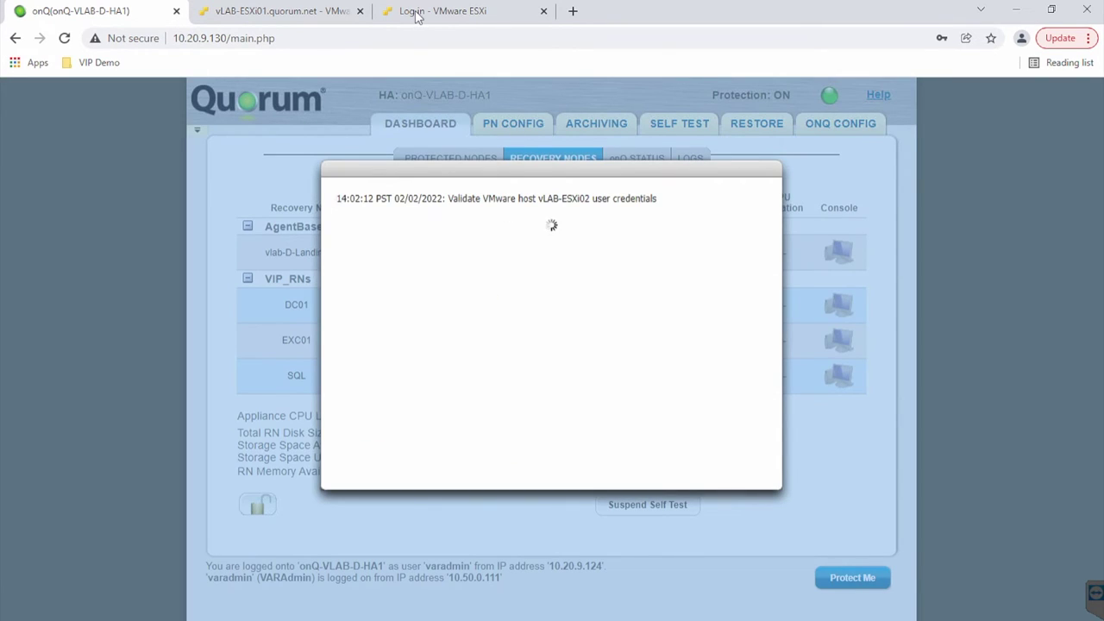
click(423, 11)
Step: Log in to vLAB-ESXi02 and dismiss the completed export log
text(*****)
key(Return)
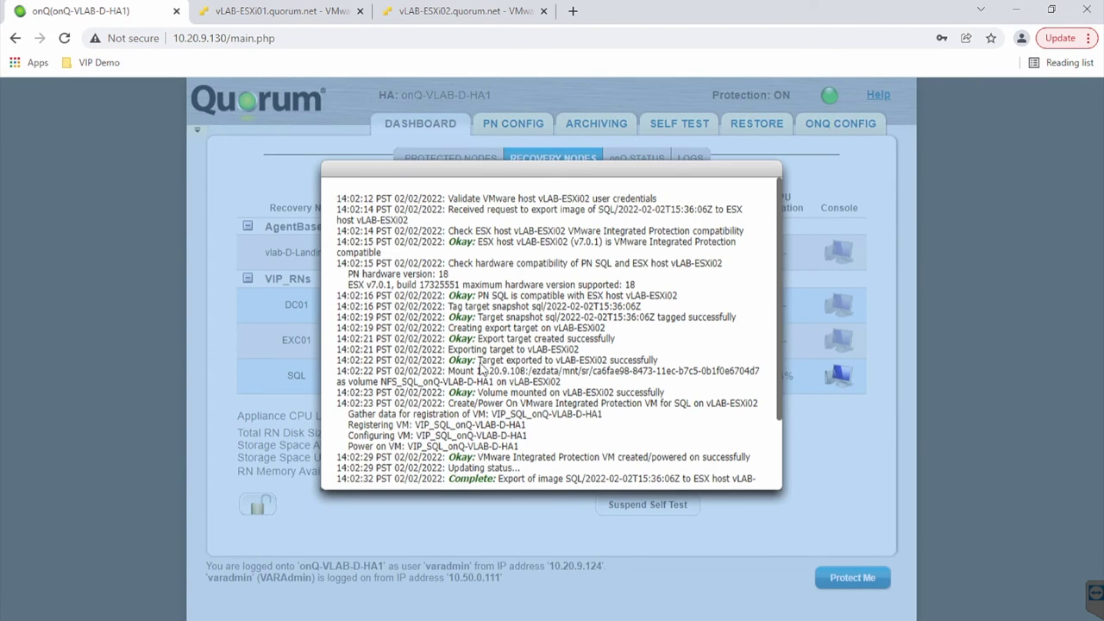
click(554, 451)
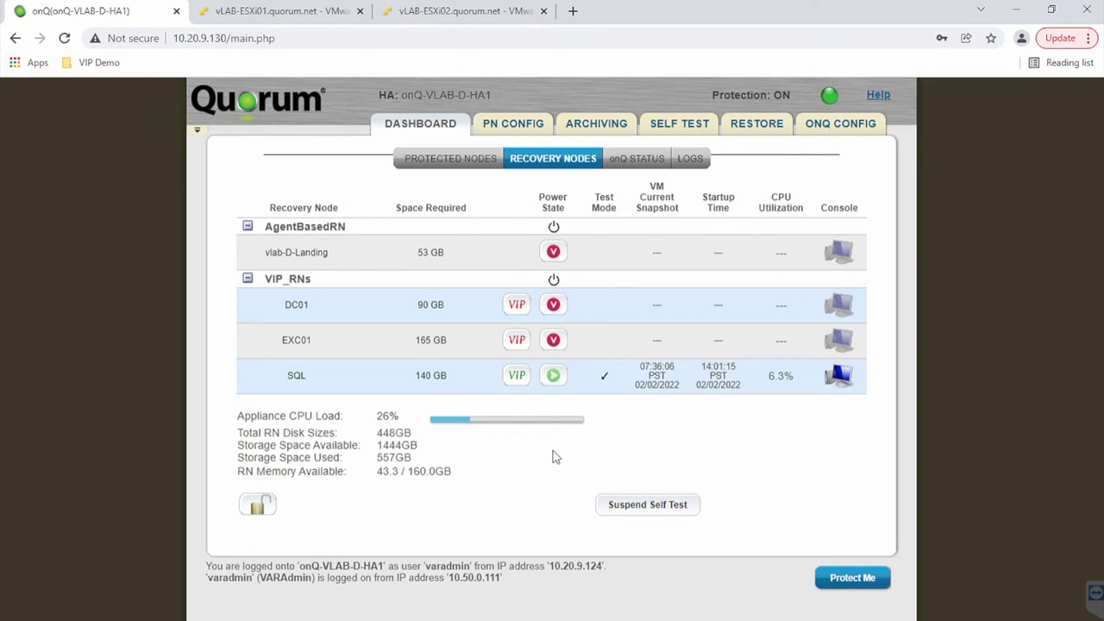
Step: View the restore snapshots, then the AllServers-Monthly and Annual archiving jobs
click(742, 125)
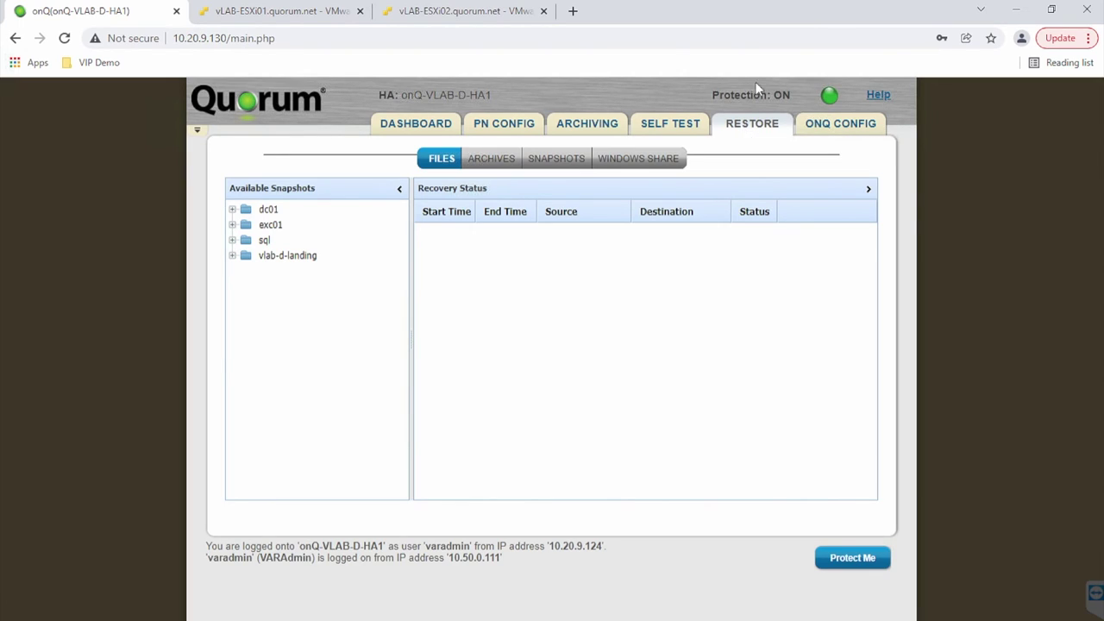
click(579, 128)
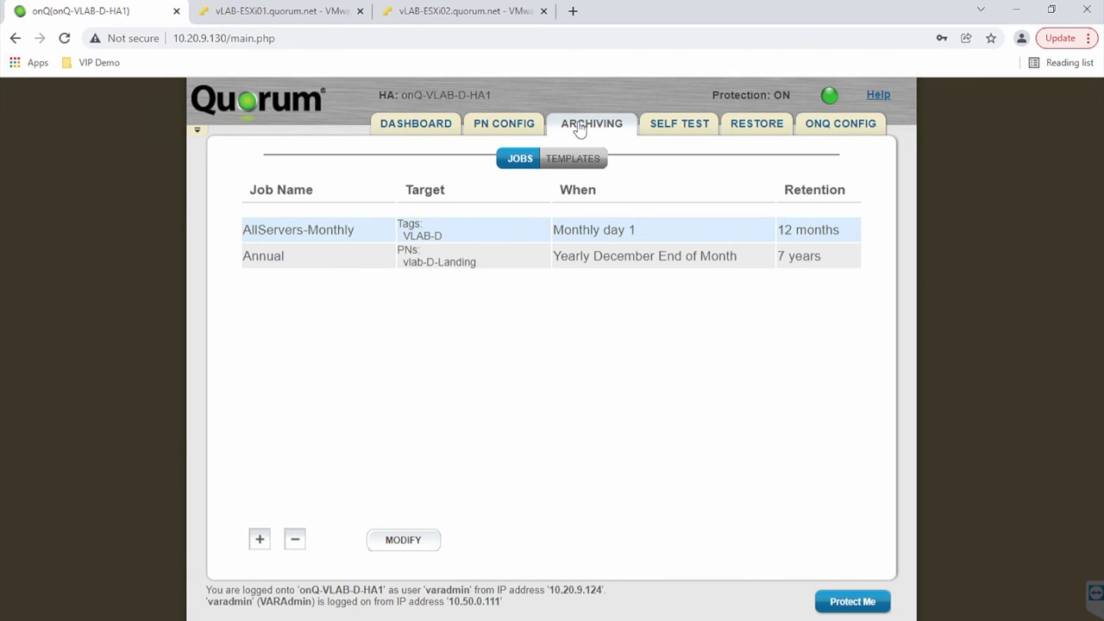
Step: Open the SQL recovery node's console from Recovery Nodes, then view vLAB-ESXi02's VMs
click(419, 132)
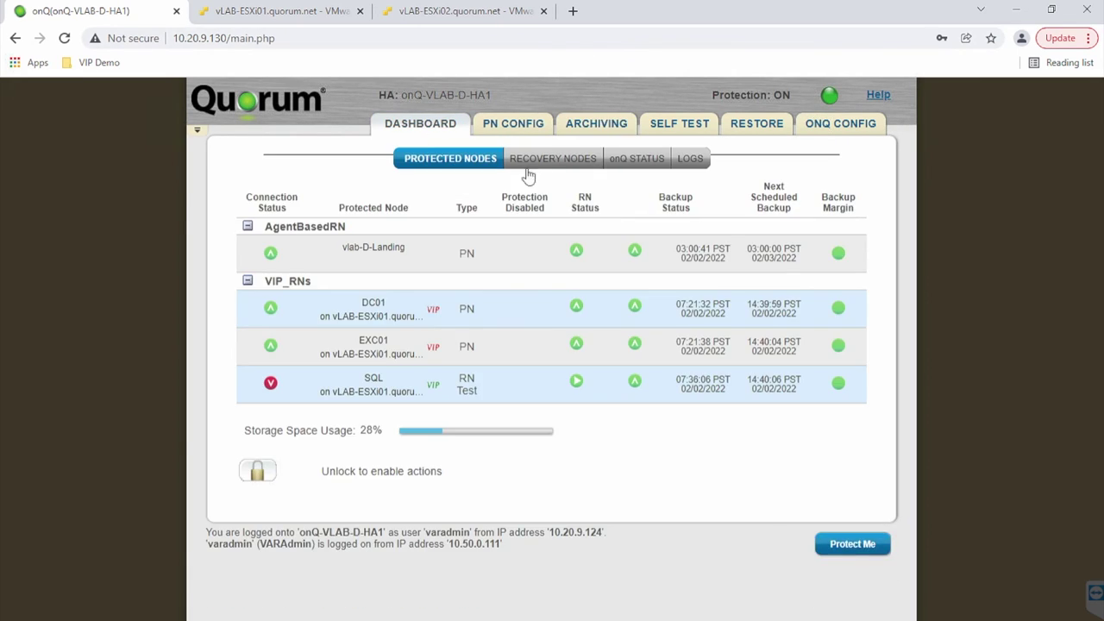
click(546, 164)
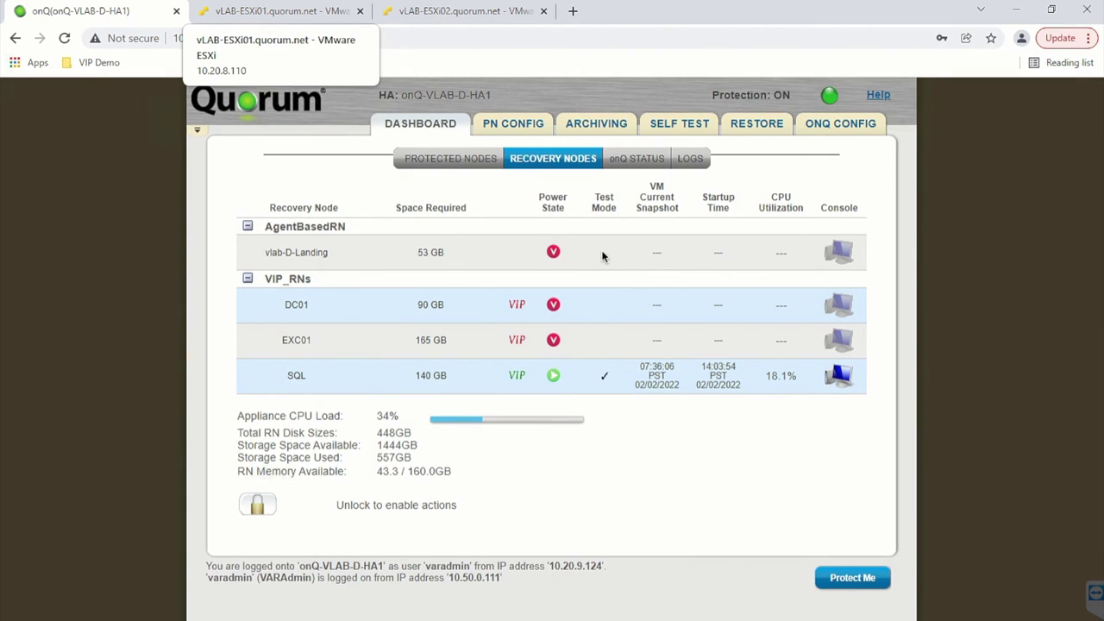
click(837, 376)
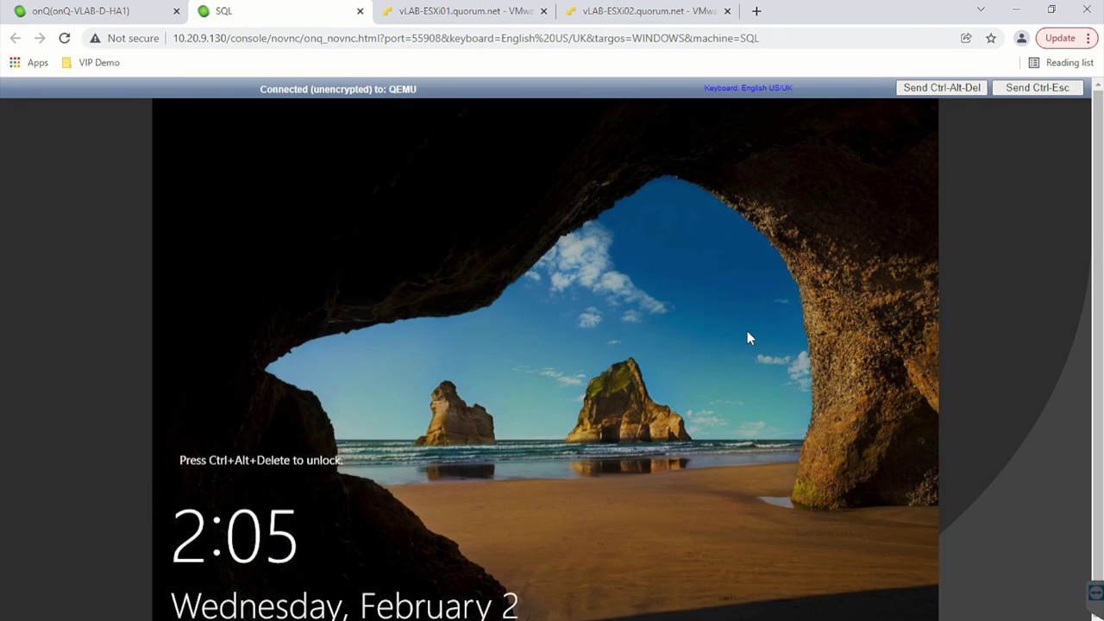
click(634, 10)
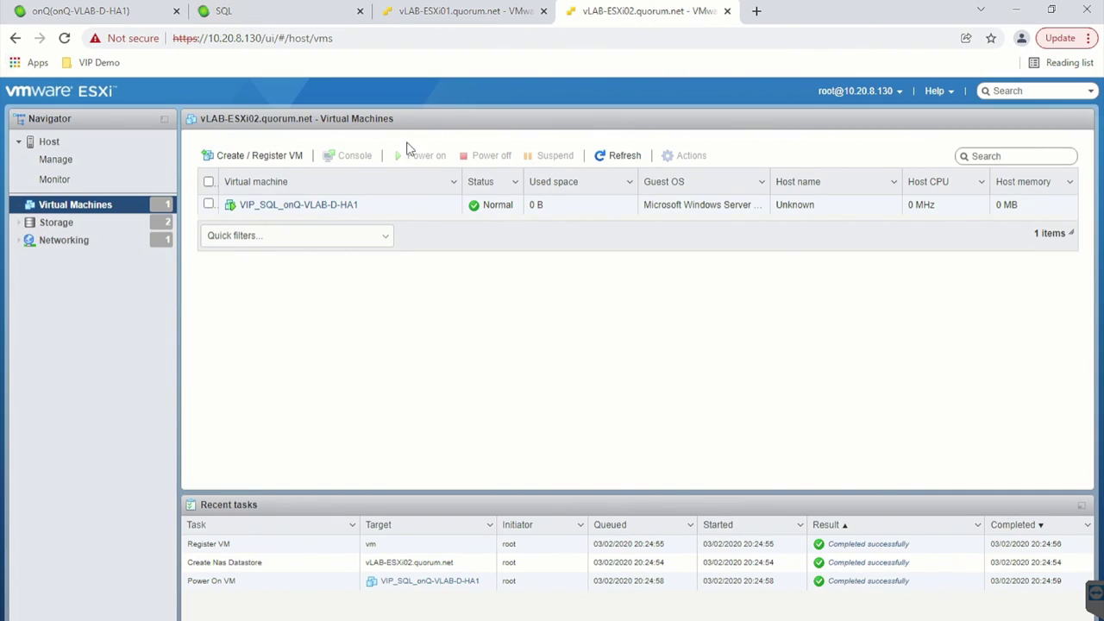
Step: Inspect the running VIP_SQL_onQ-VLAB-D-HA1 VM's details, then return to onQ
click(294, 207)
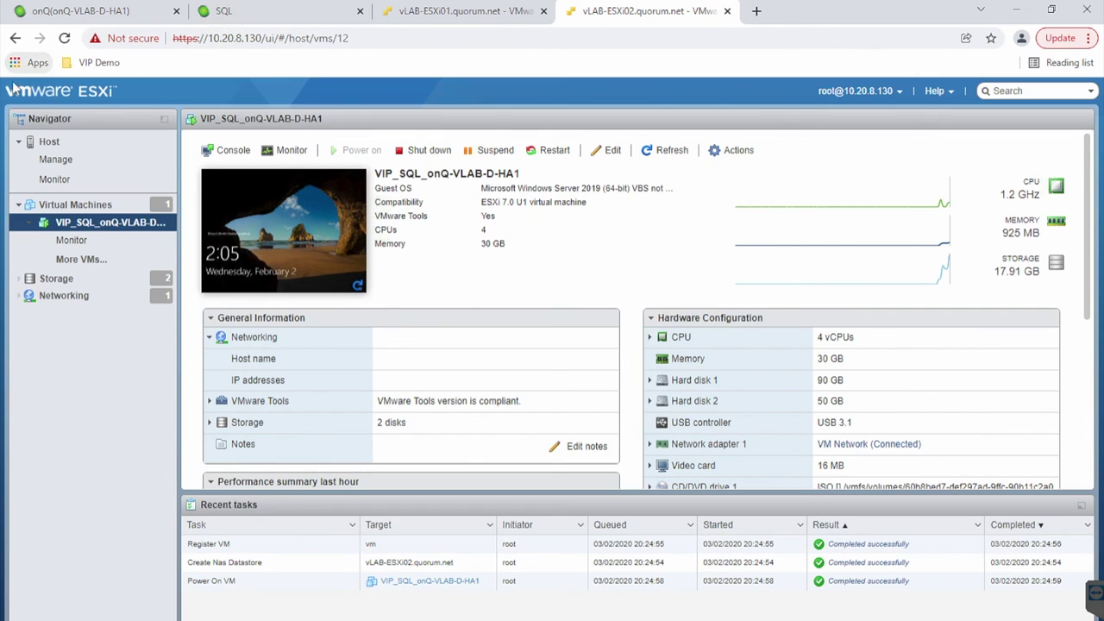
click(73, 11)
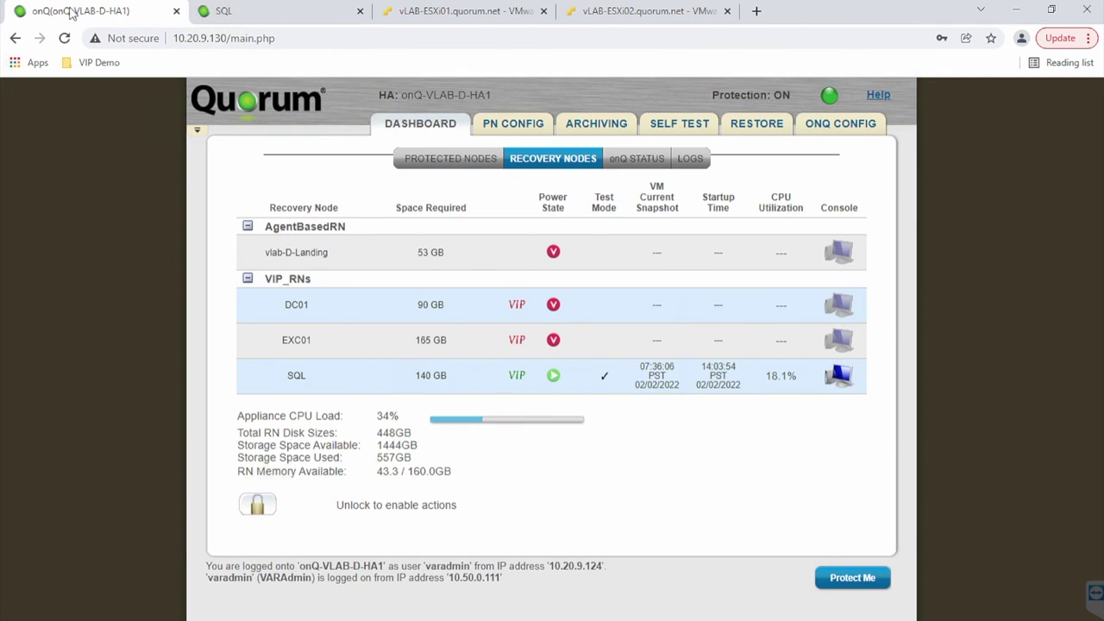